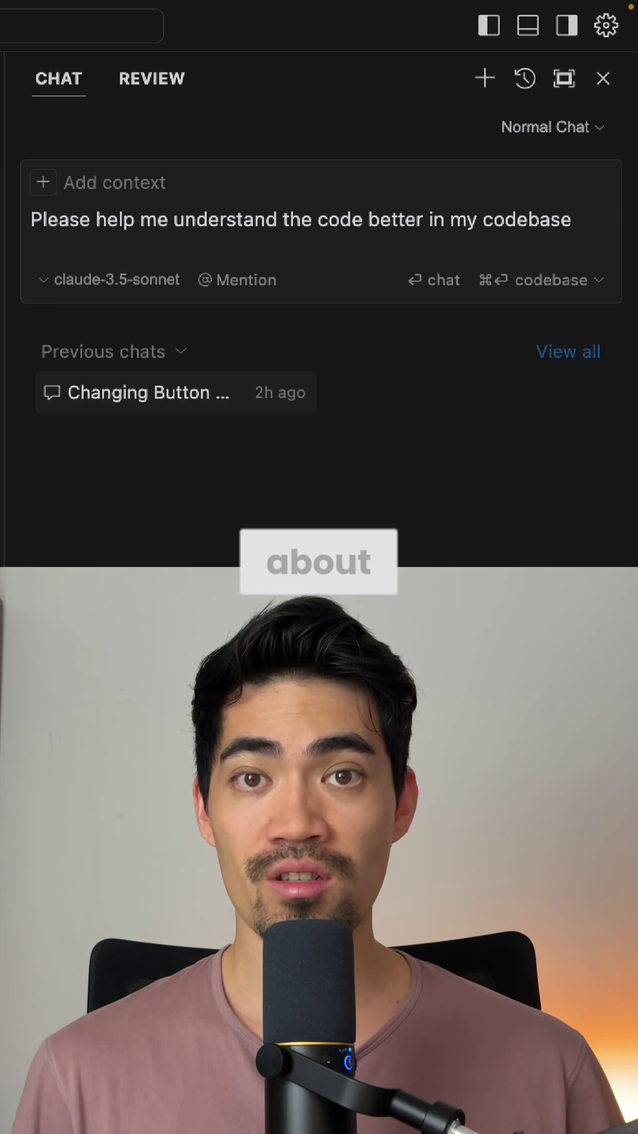
Ask the AI to explain the Chrome extension codebase, then apply its suggested manifest.json code
key(Return)
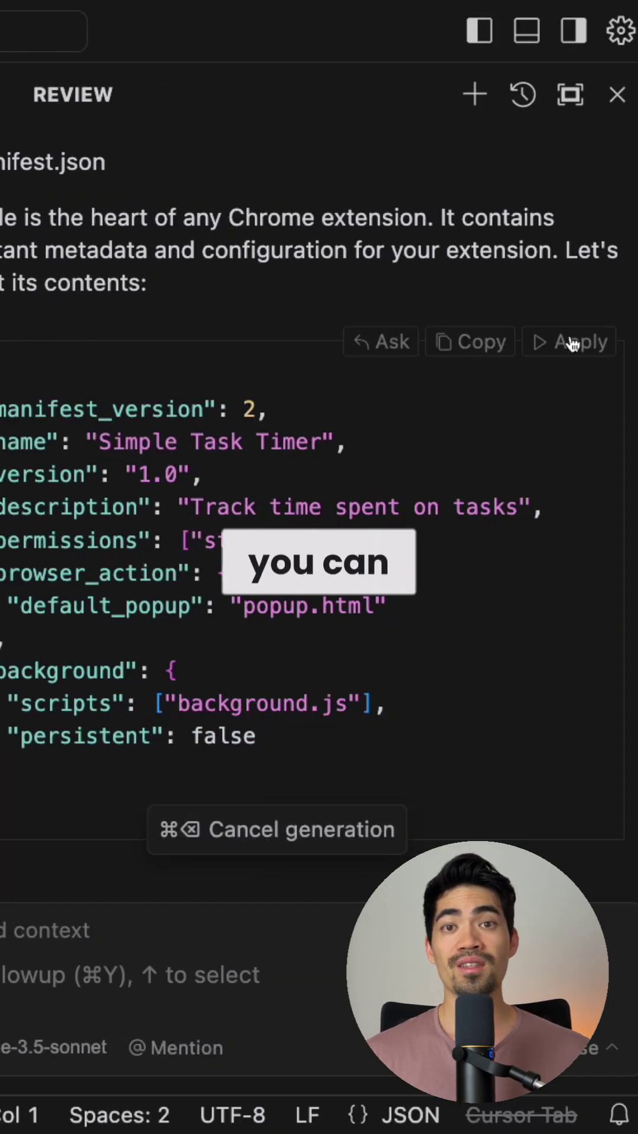
click(575, 344)
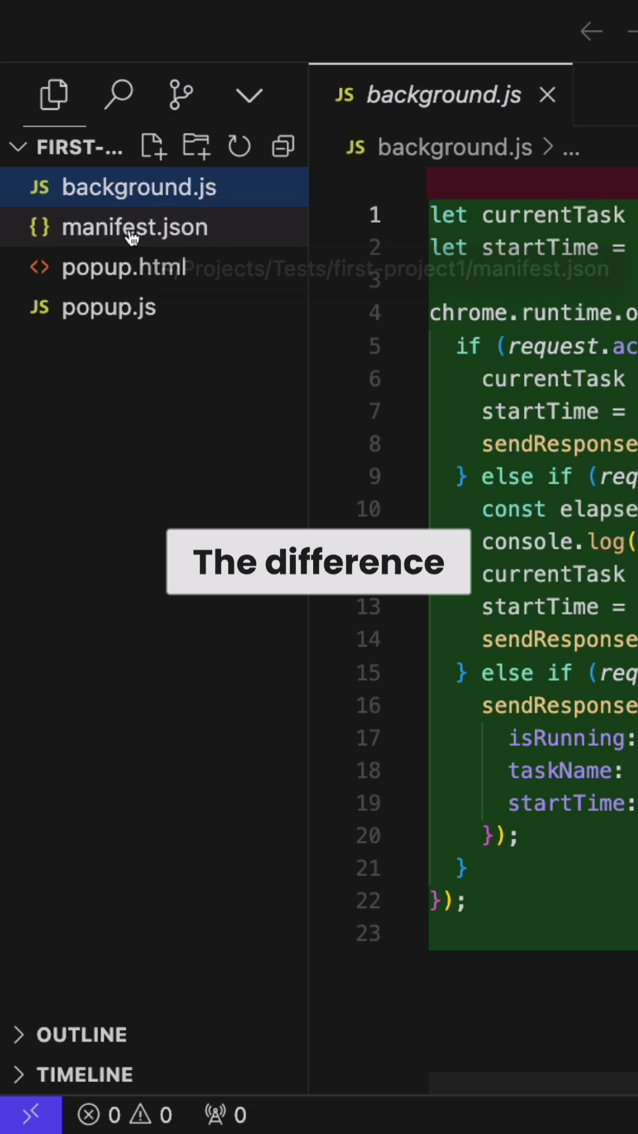
Open manifest.json, then popup.html and popup.js from the Explorer to review them
click(131, 232)
click(136, 276)
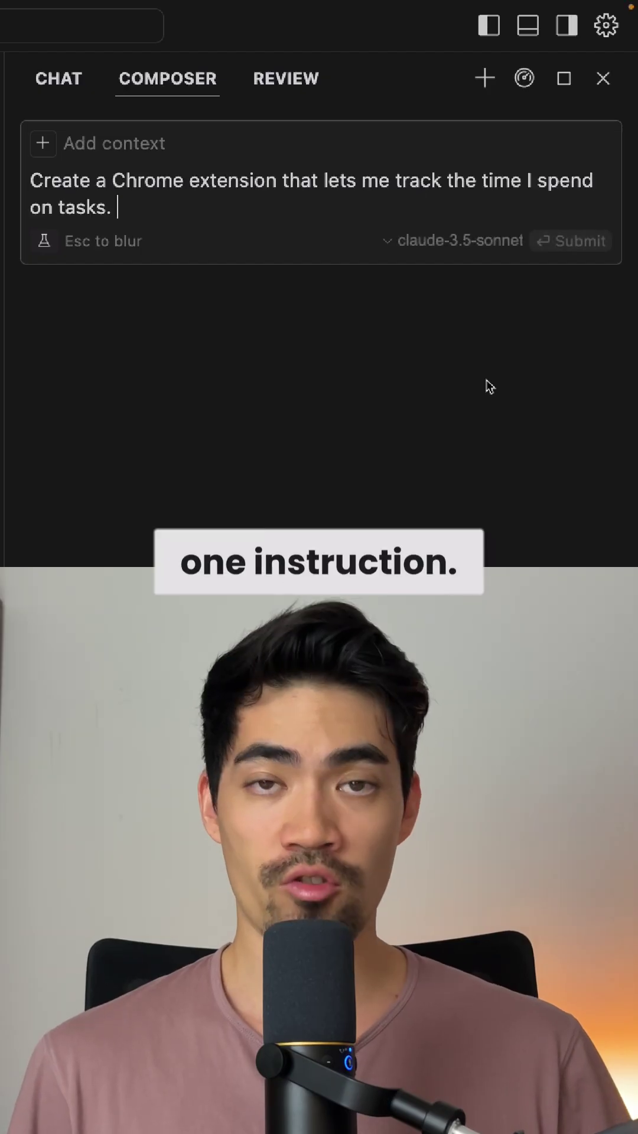
Submit the Composer request for a Chrome extension that tracks time spent on tasks
key(Return)
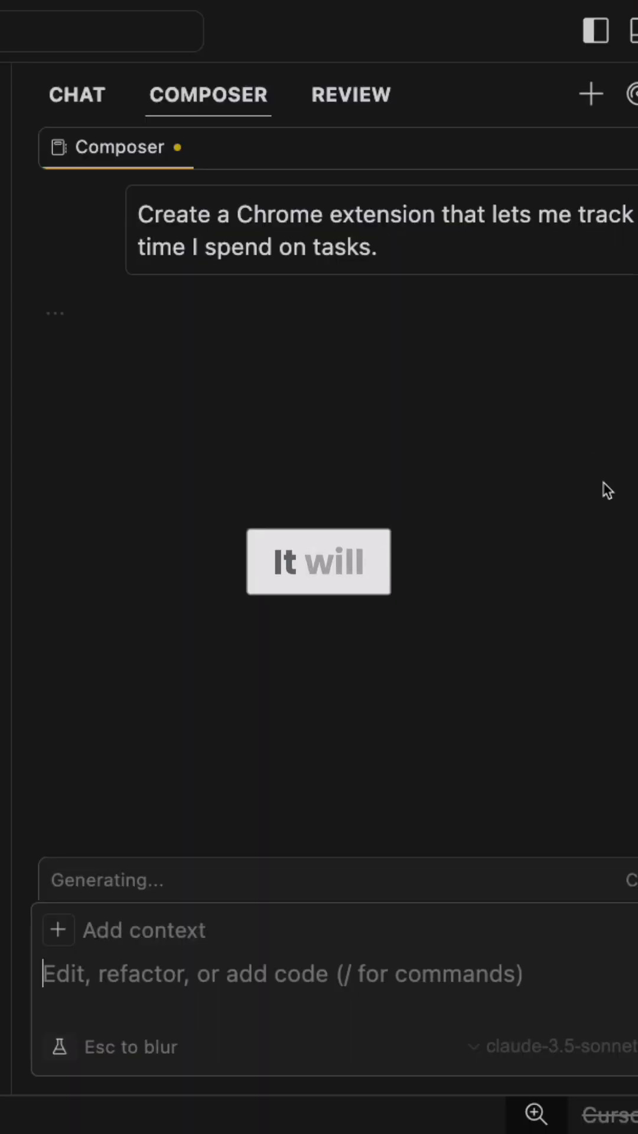